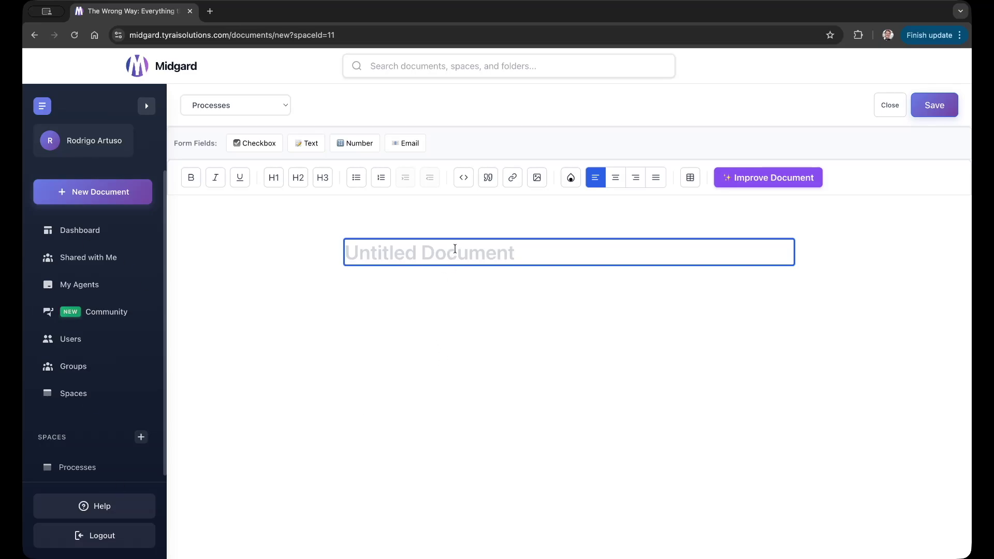
Title the document "Client Onboarding - Step-by-Step Process" and add the Owner, Last updated, Who is this for and When to use lines below it
text(Client Onboarding - Step-by-)
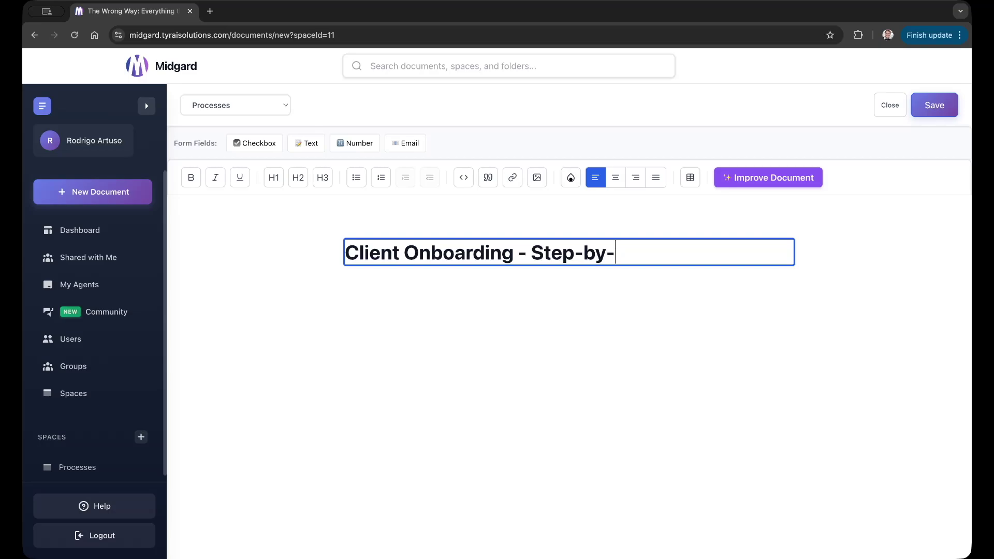
text(Step Process)
click(421, 294)
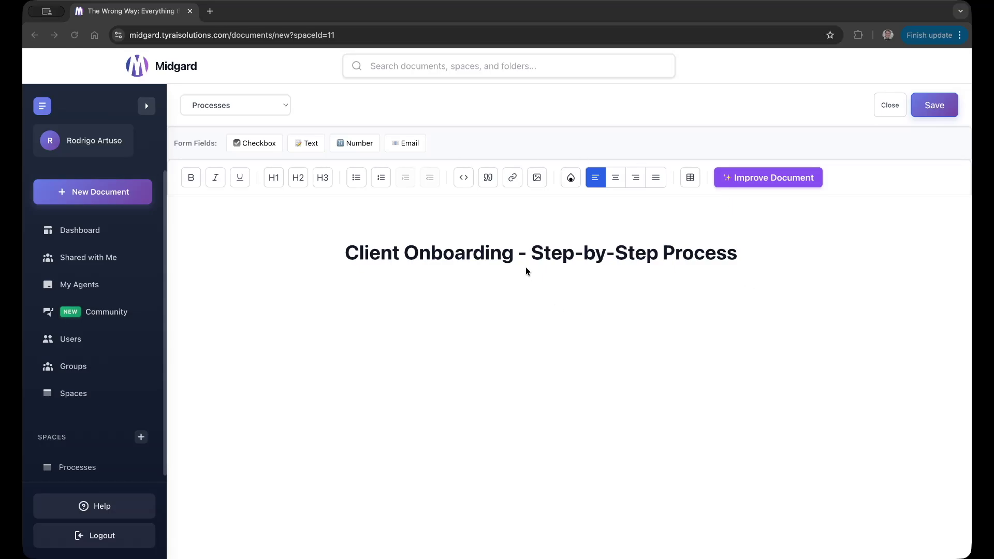
text(Owner: [Role or name] Last updated: [Date] Who is this for: New team members / Sales / Operations When to use: Every time a new client signs a contract)
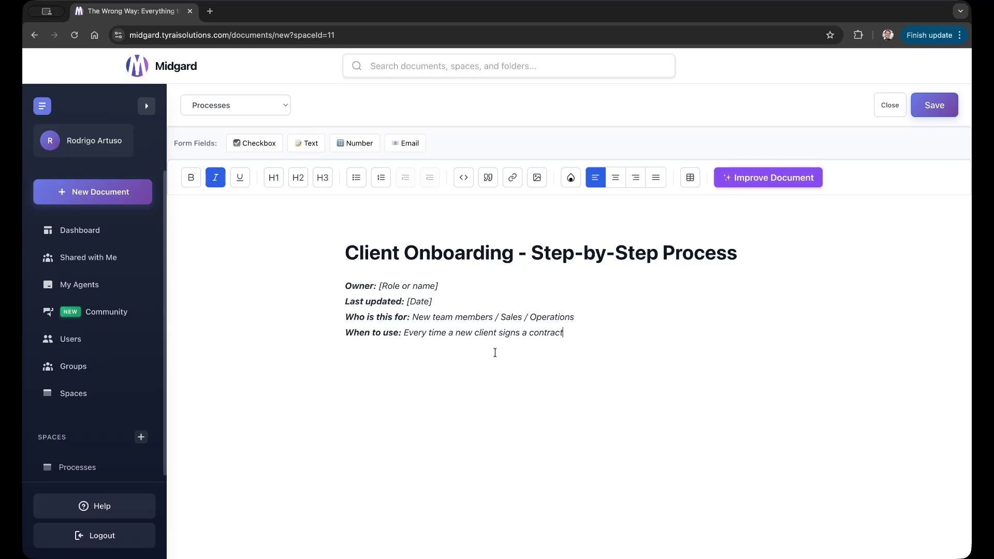
Add an H2 "Step-by-Step" section with five numbered, explained steps: Contract signed, Create client record, Send welcome email, Schedule kickoff call, Prepare agenda
key(Return)
text(## Step-)
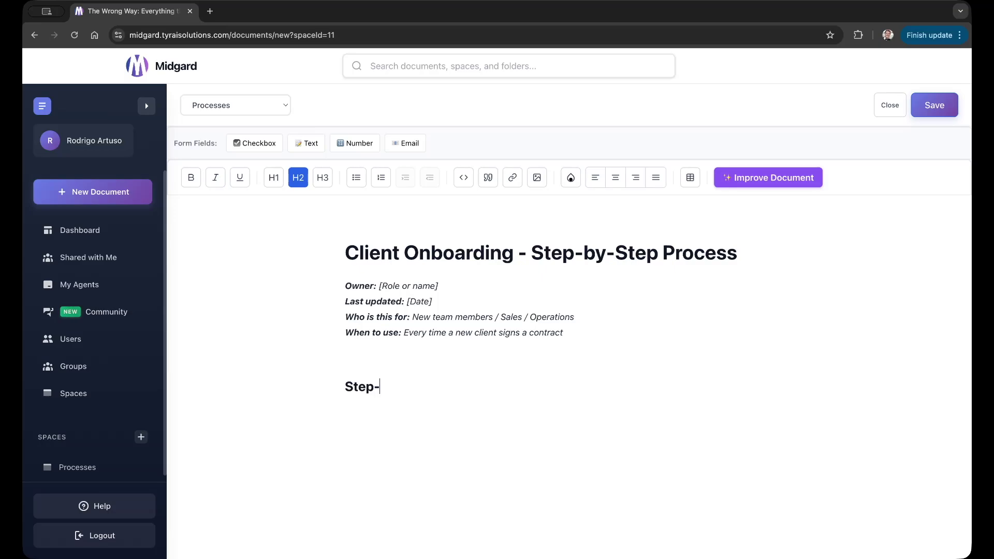
text(by-Step)
key(Return)
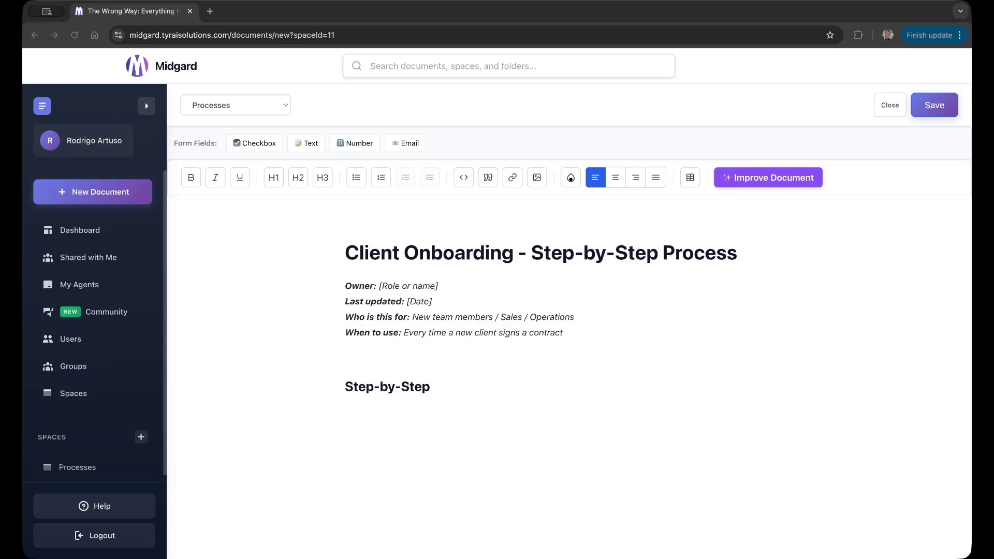
text(Contract signed — Save the signed contract in [location]. Create client record — Add client to [CRM/tool] with contact and company info. Send welcome email — Use the standard template in [link]. Schedule kickoff call — Book a 60-minute call within 5 business days. Prepare agenda — Add client goals, context, and questions to the shared doc.)
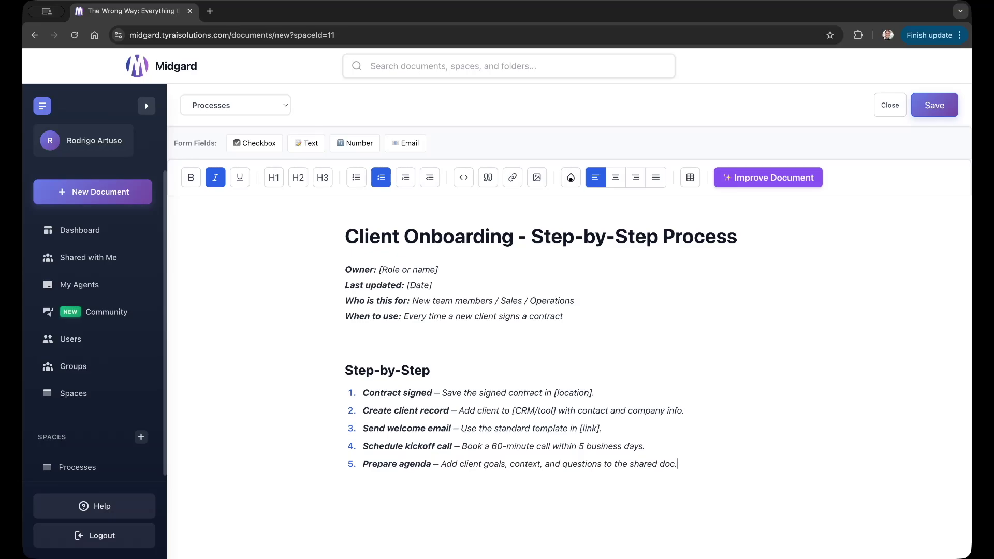
Add an H2 "What can go wrong" section listing, with fixes, "Client not added to the correct segment" and "Kickoff meeting not booked soon"
scroll(444, 413, down, 1)
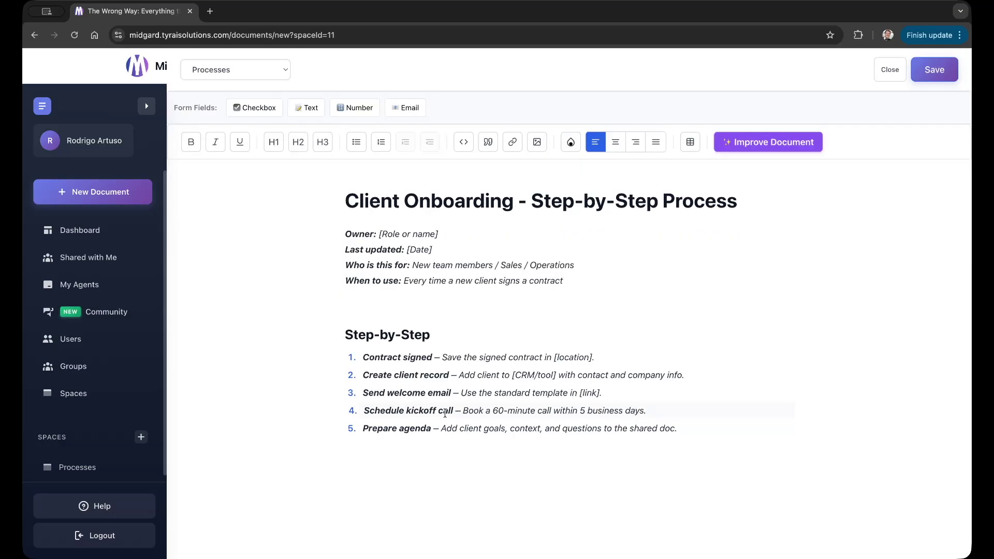
text(##)
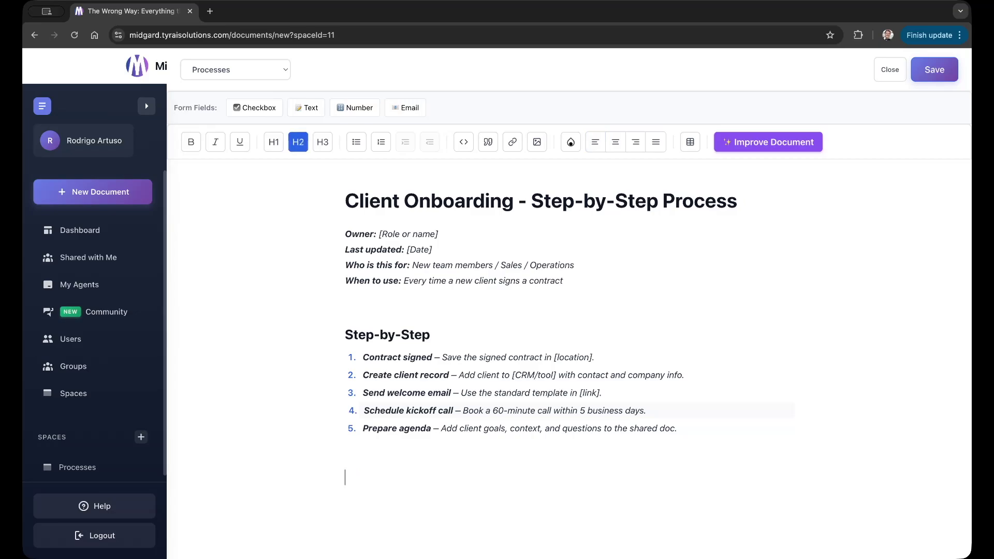
text(What can go wrong)
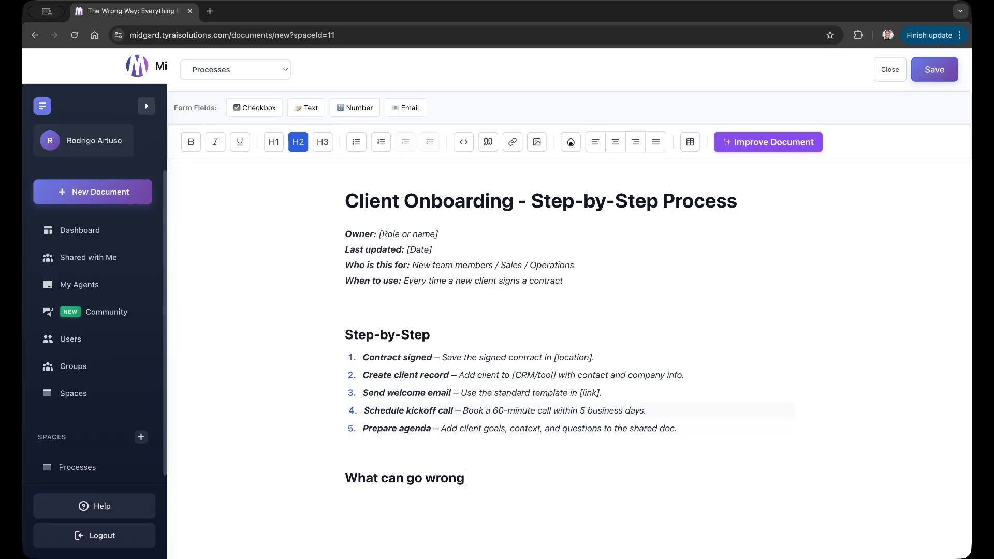
key(Return)
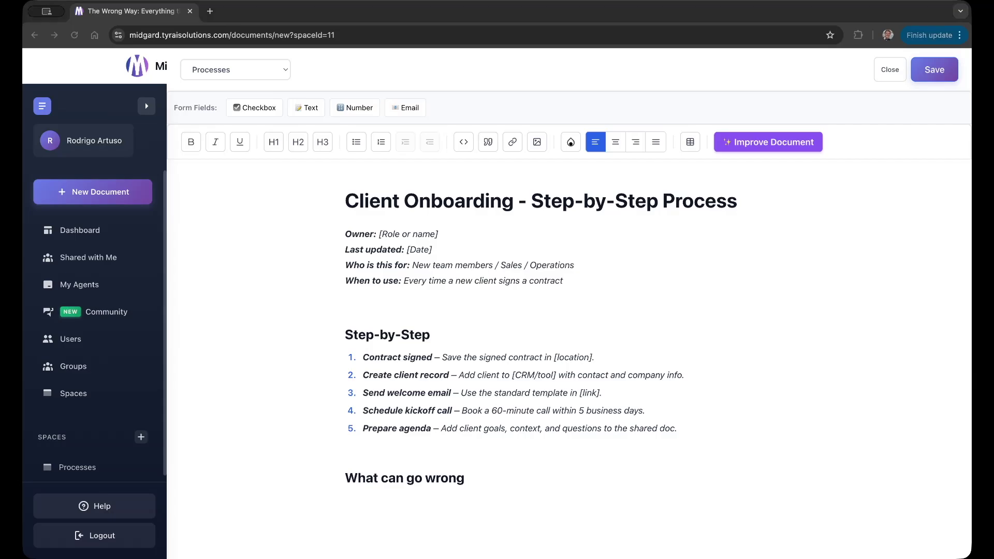
click(448, 513)
text(– Client not added to the correct segment → double-check tags before saving. – Kickoff meeting not booked soon → set reminder if client doesn’t reply in 48 hours.)
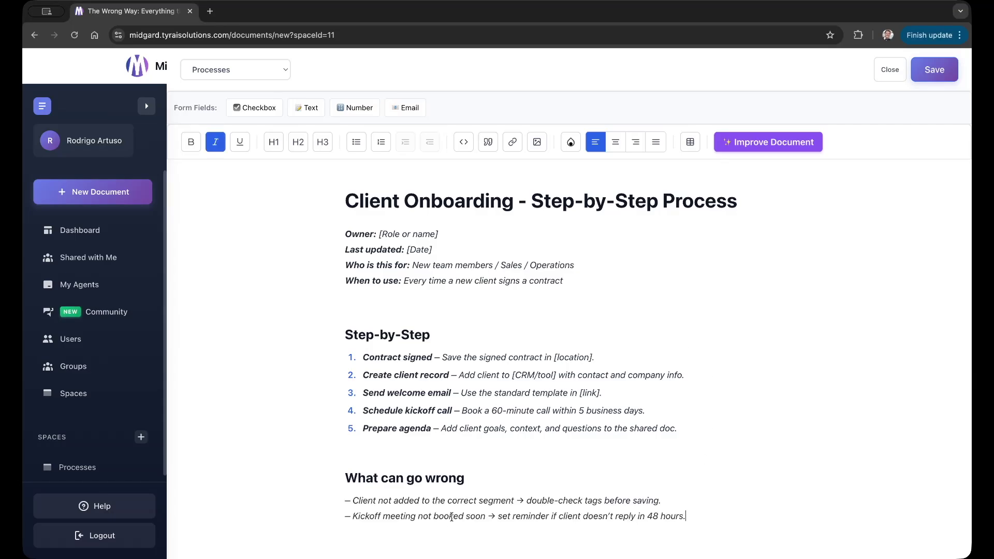
Insert "a" before "reminder" in the kickoff meeting line so it reads "set a reminder"
scroll(443, 445, down, 2)
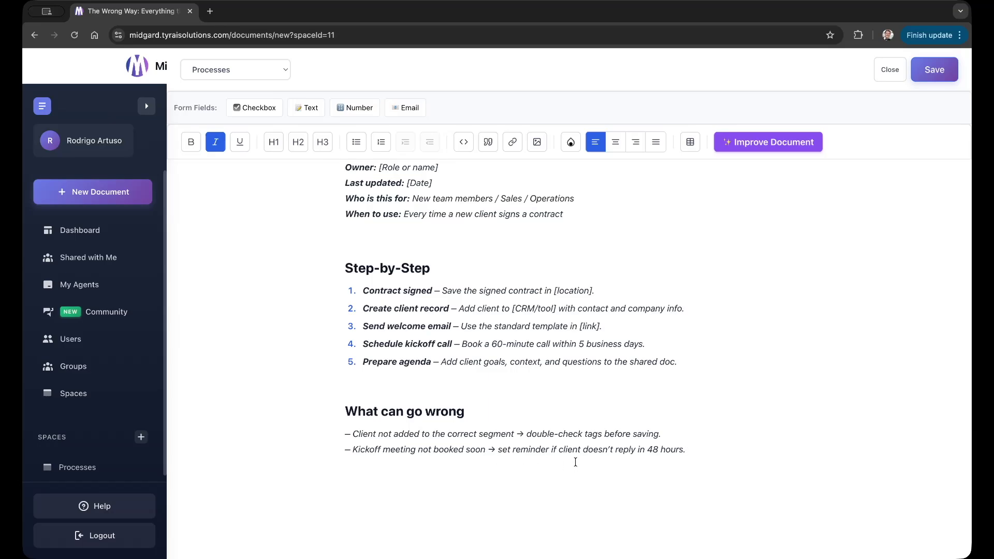
click(513, 449)
text(a)
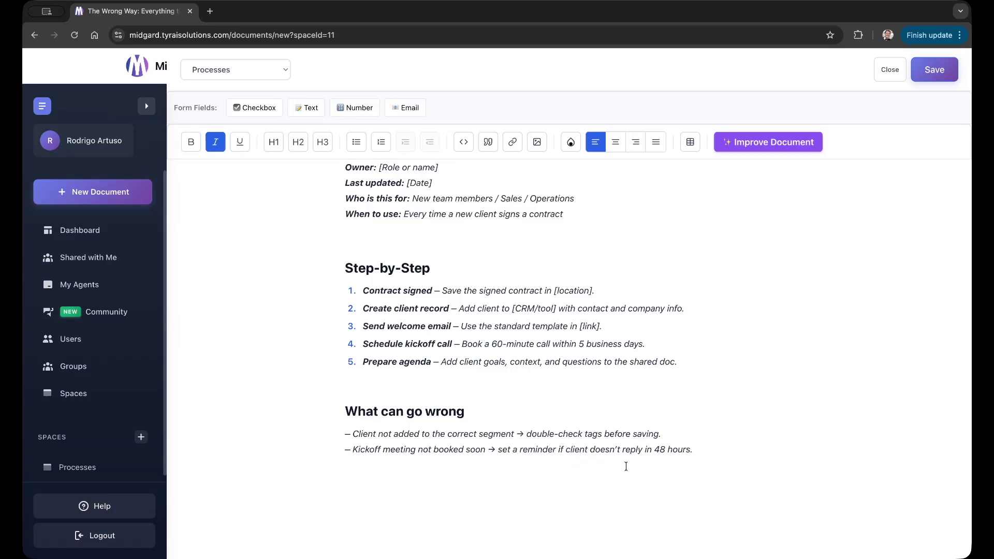
Add an H2 heading "Improvements & Notes" below the kickoff meeting line
click(691, 449)
key(Return)
text(## Im)
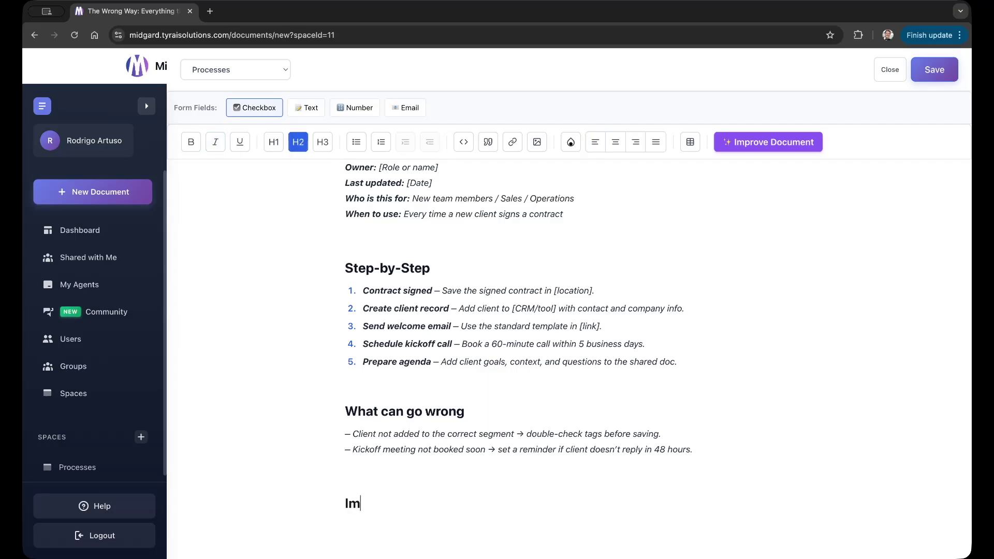
text(provements & Notes)
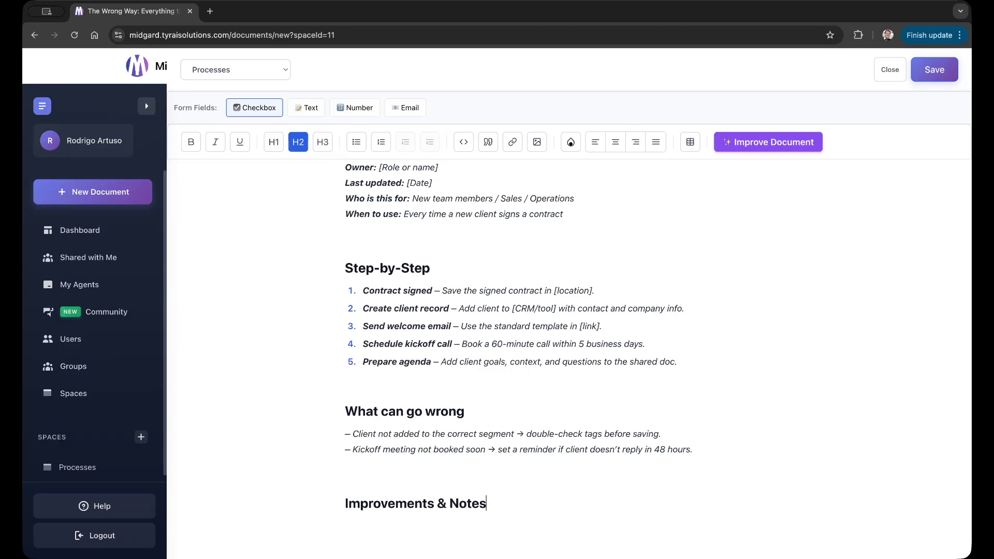
key(Return)
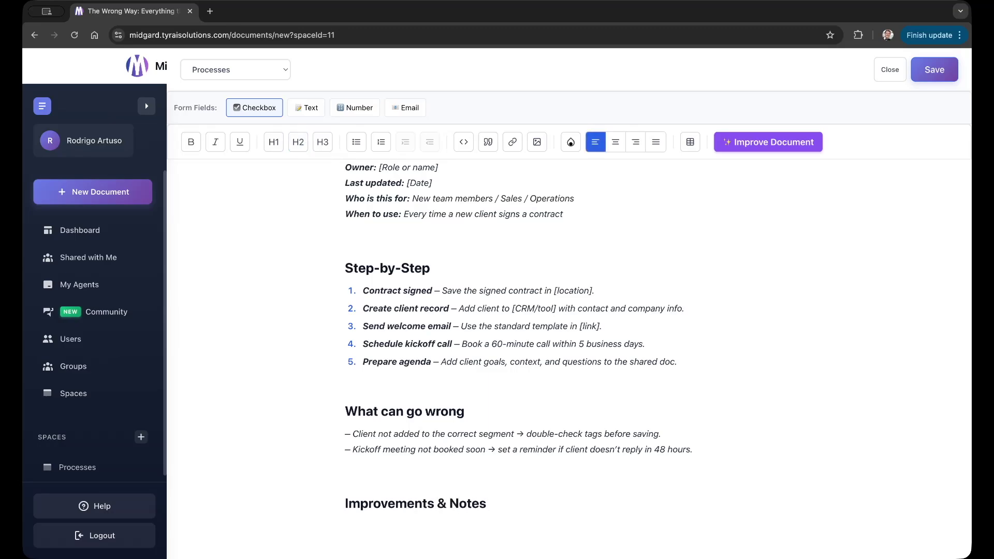
Insert a checkbox form field under Improvements & Notes labelled "Test shorter kickoff calls for smaller clients"
click(254, 107)
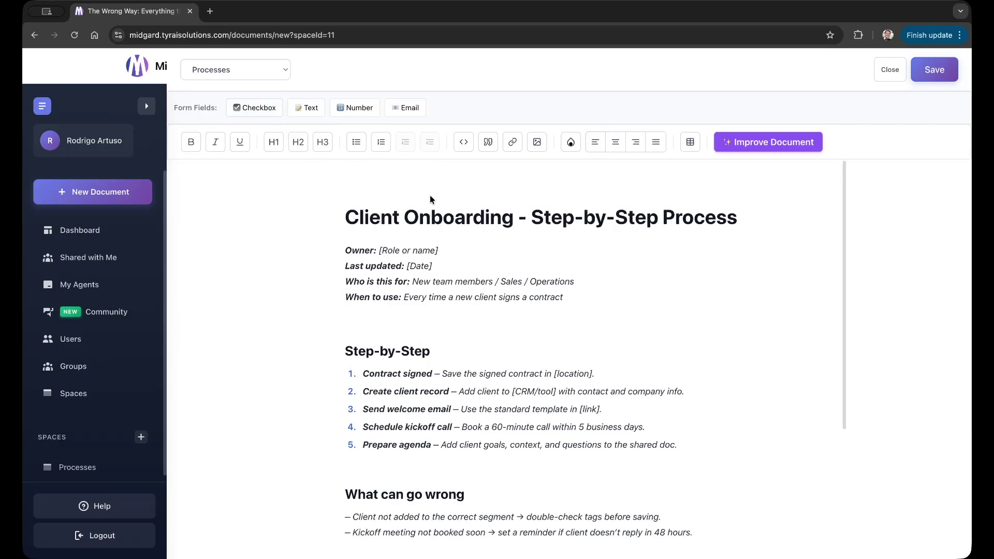
triple_click(462, 472)
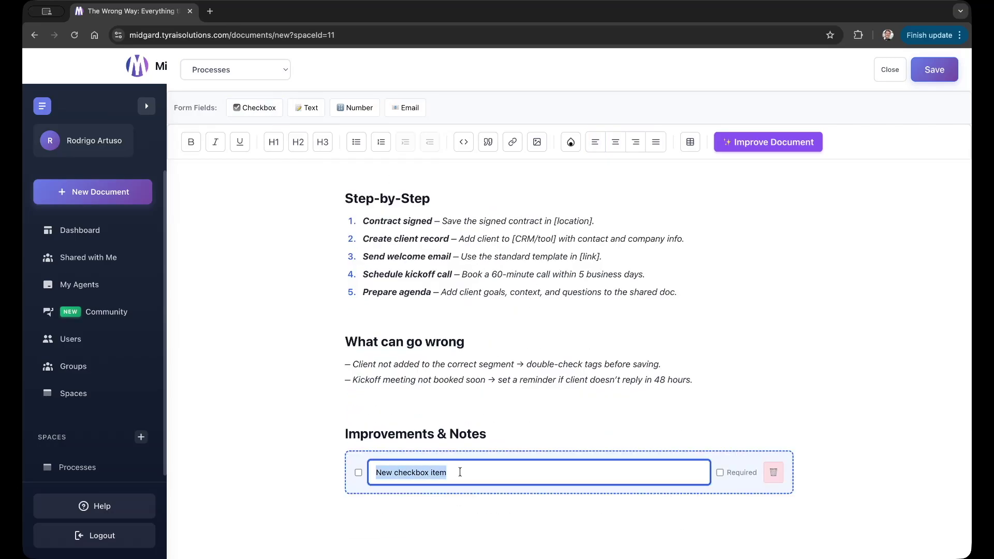
text(Test short)
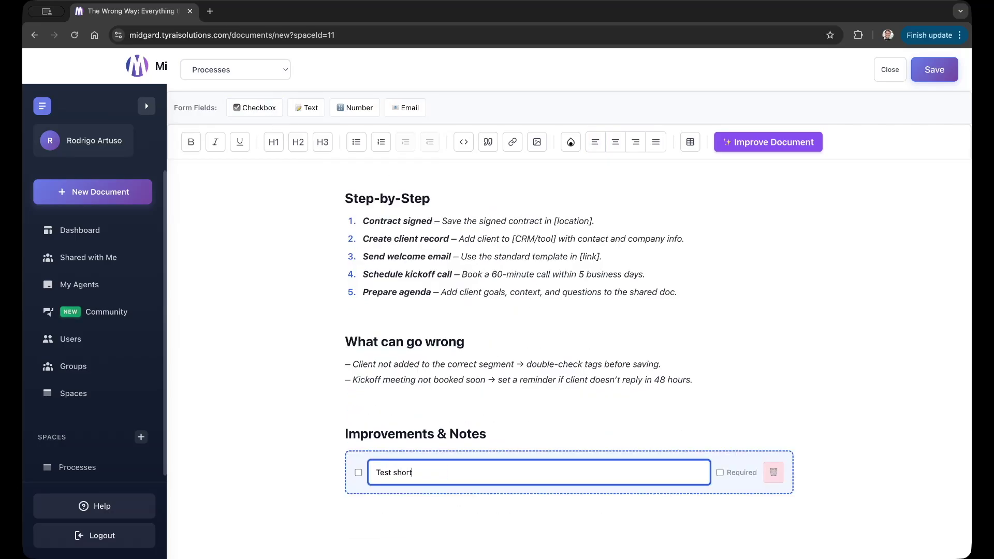
text(er kickoff calls for smaller clients)
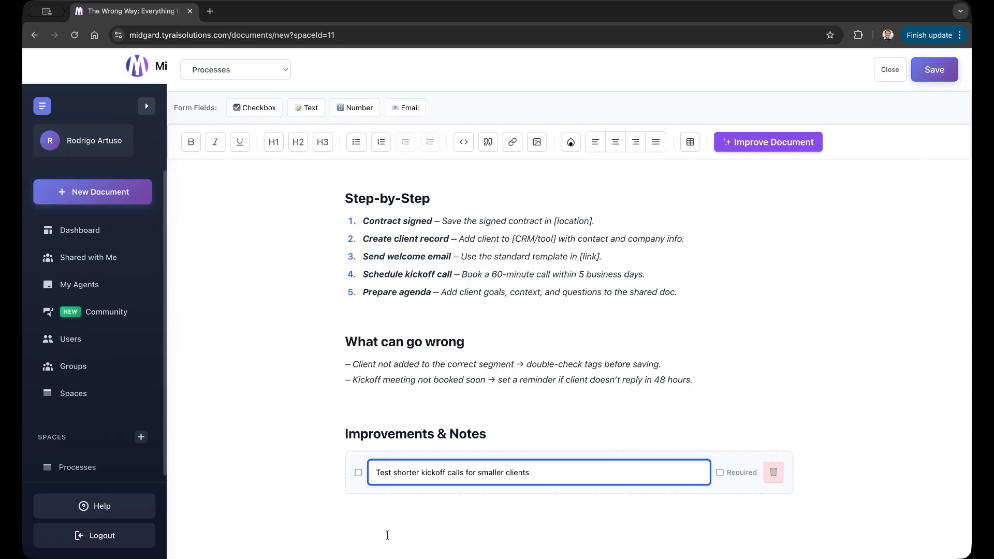
Insert a second checkbox form field below the first one, labelled "Add checklist for pre-call preparation"
click(382, 515)
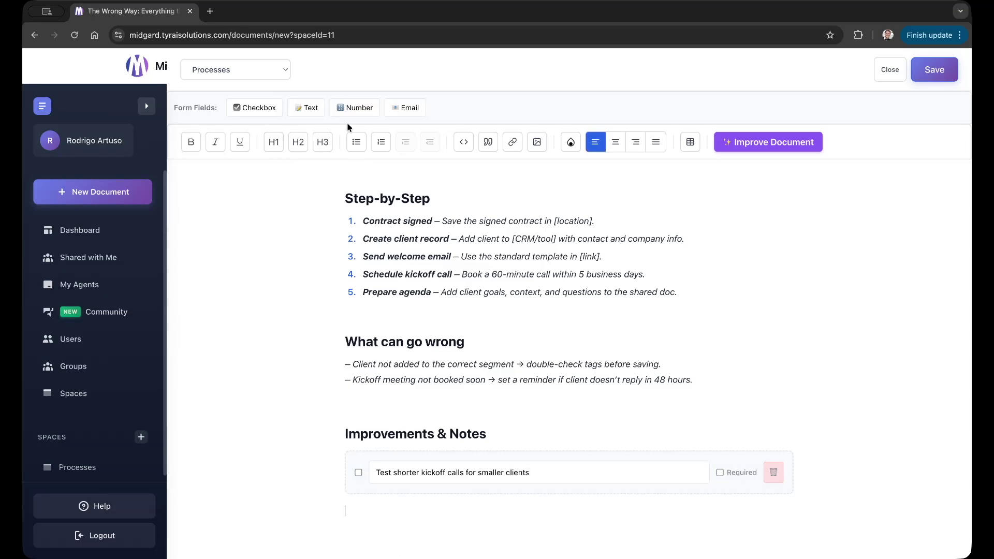
click(254, 107)
triple_click(444, 450)
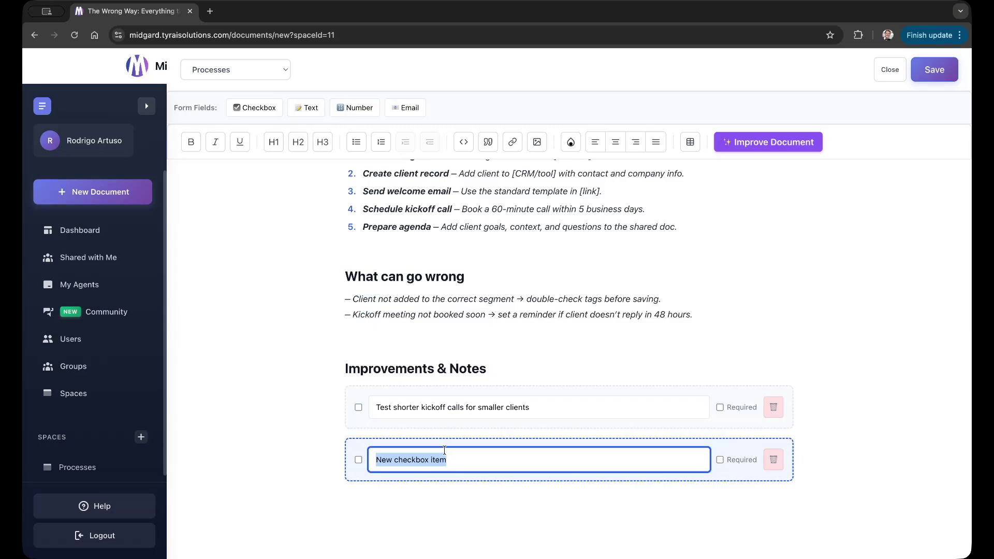
text(Add )
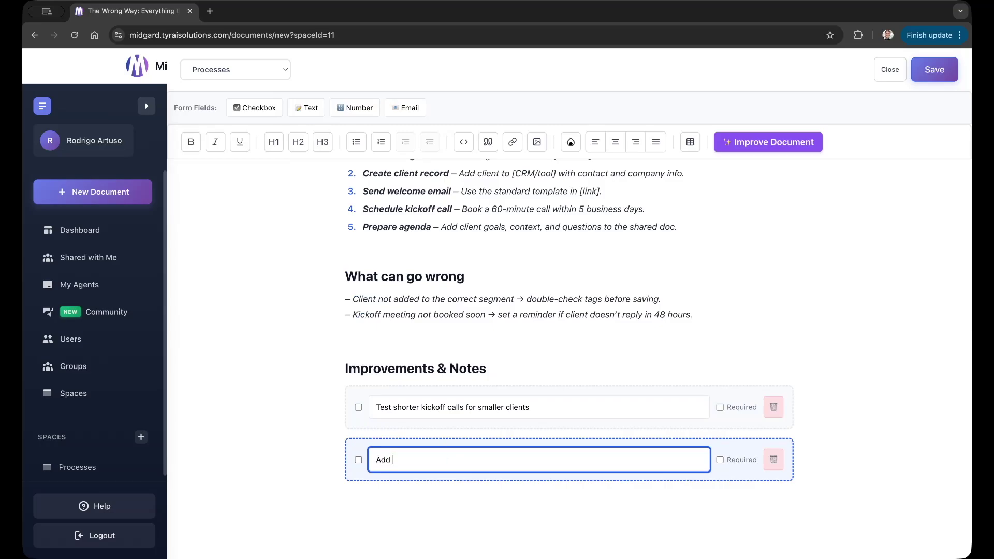
text(checklist for pre-call prepar)
Use Improve Document to have the AI add an executive summary at the start of the document
scroll(457, 342, up, 5)
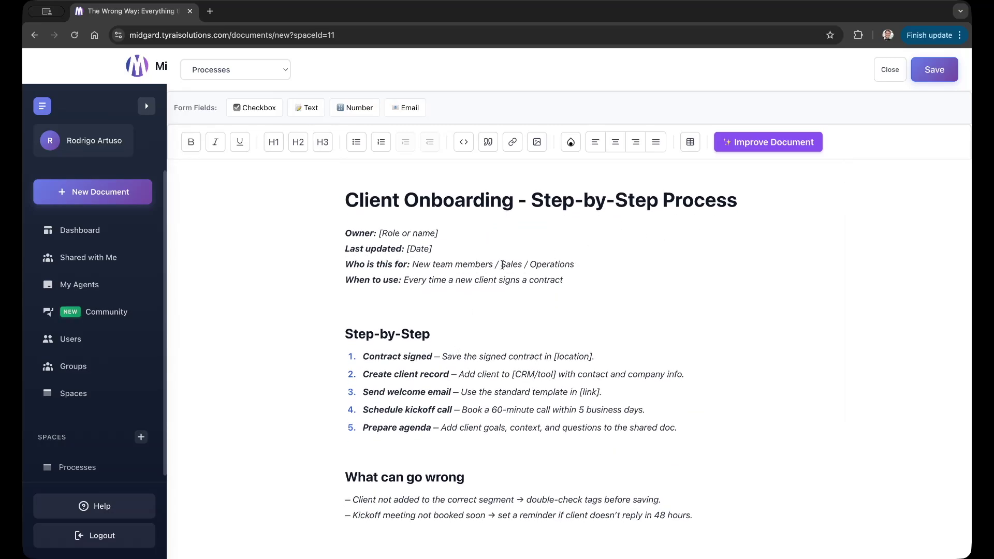
scroll(497, 280, down, 4)
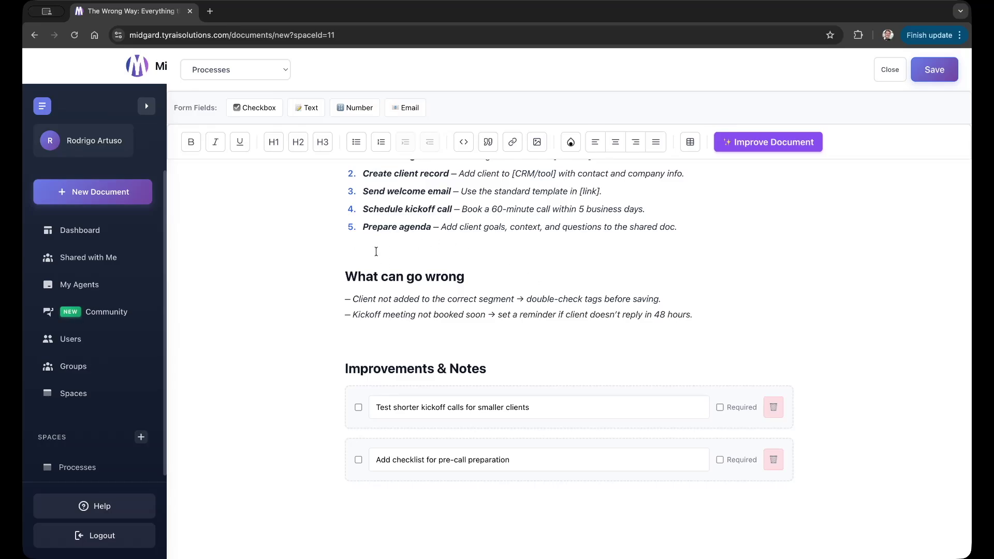
scroll(371, 251, up, 5)
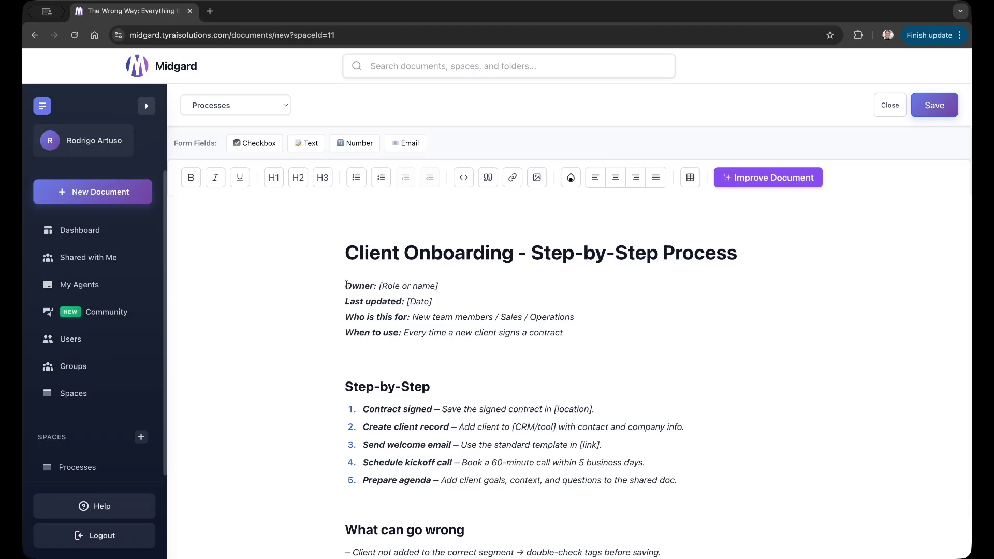
click(359, 362)
click(795, 177)
click(762, 276)
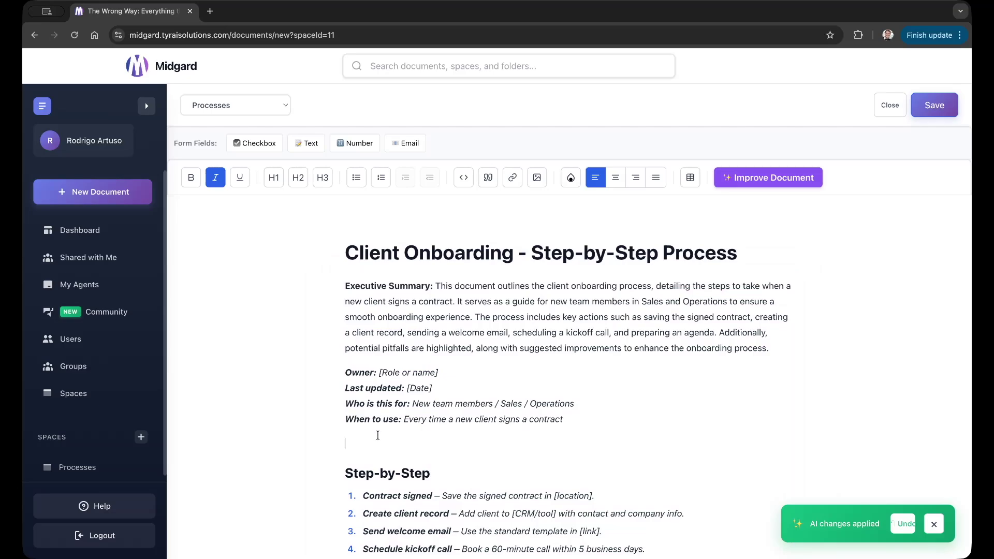
Delete the blank line above the Step-by-Step heading and save the document
click(377, 435)
key(Delete)
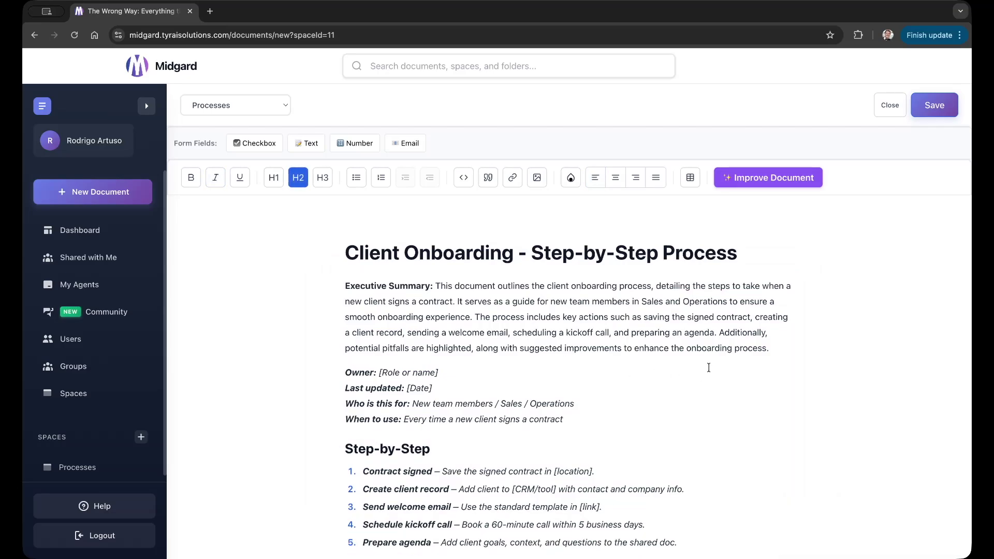
key(Left)
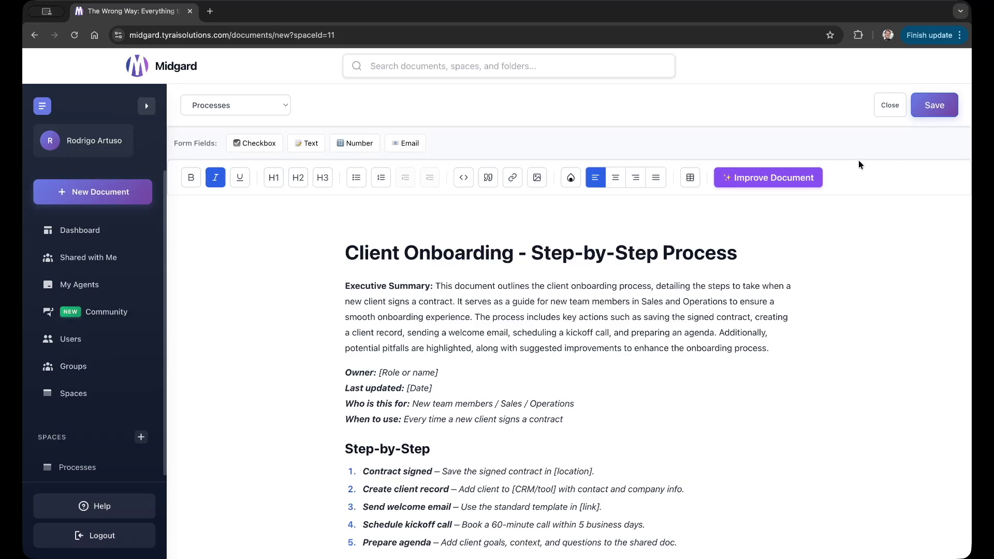
click(941, 103)
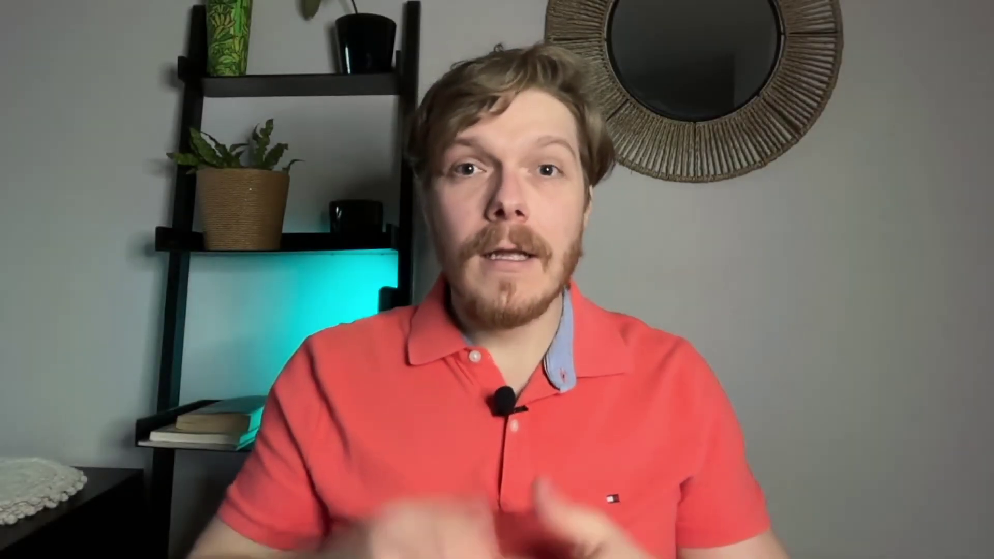